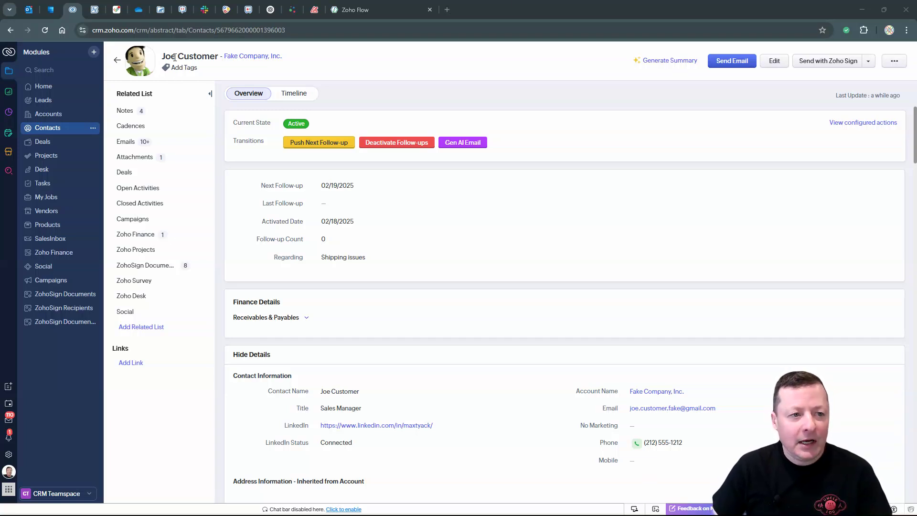
Start a Gen AI Email for Joe Customer with intent 'schedule a meeting' and length 50
click(464, 144)
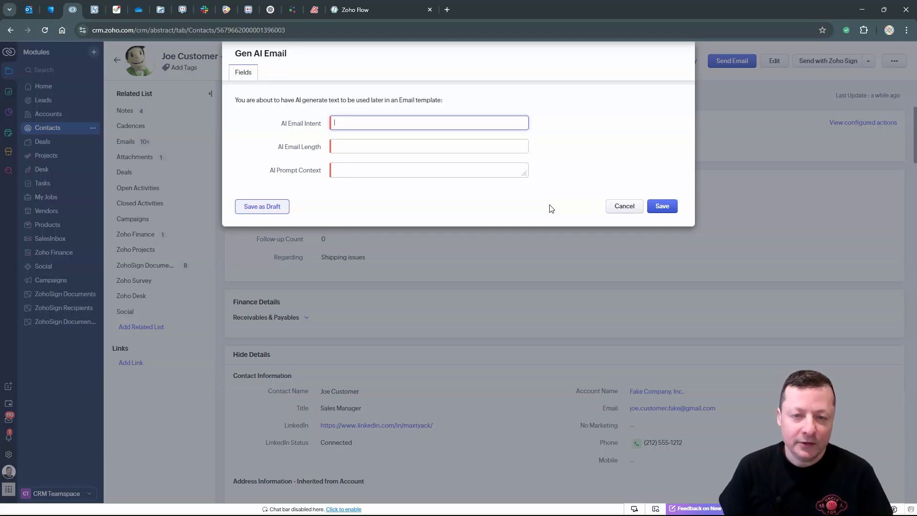
text(schedu)
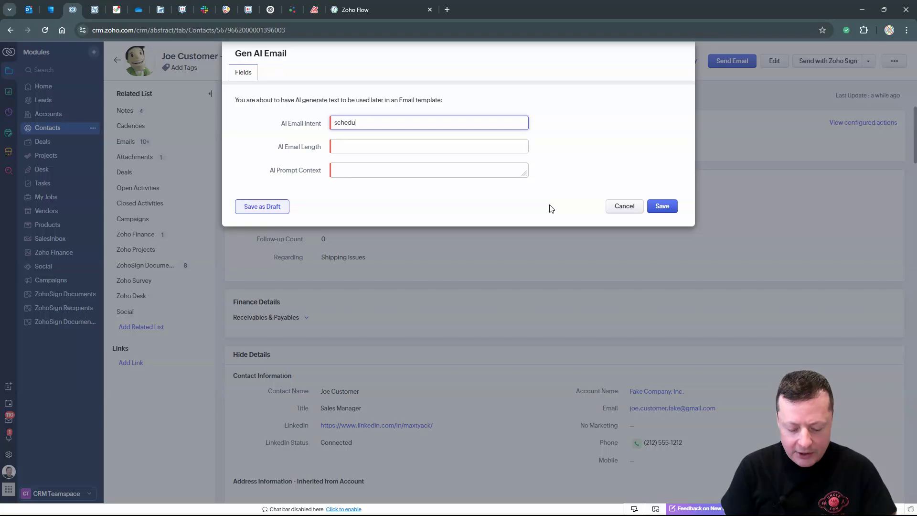
text(le a meetiong)
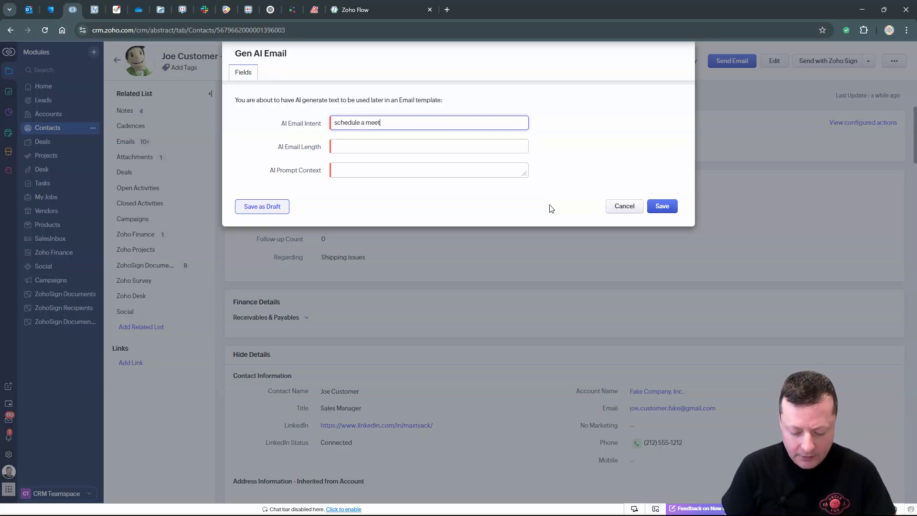
key(BackSpace)
key(BackSpace)
key(BackSpace)
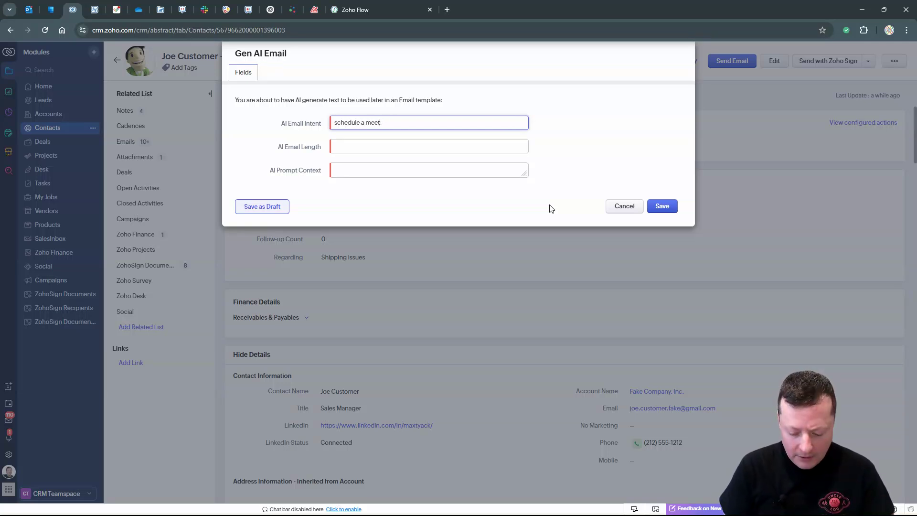
text(ing)
click(407, 149)
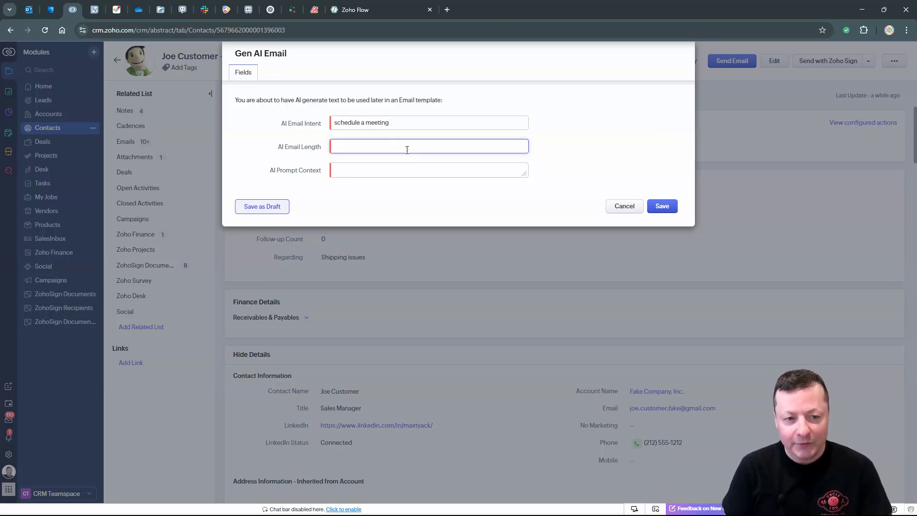
text(50)
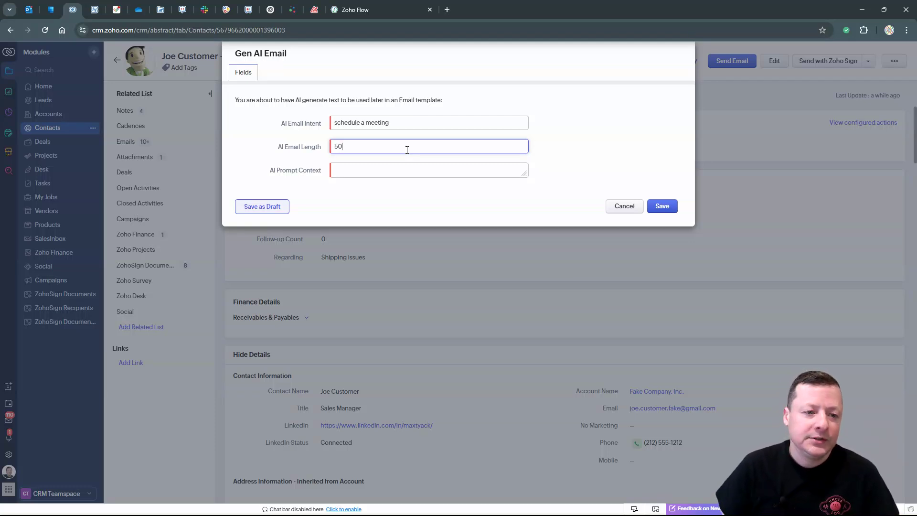
click(404, 123)
drag(323, 100, 321, 123)
click(409, 123)
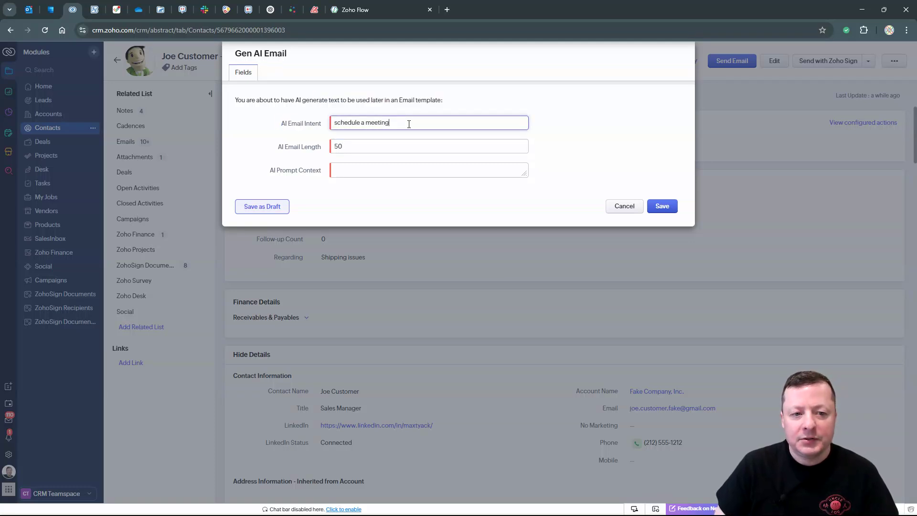
drag(409, 123, 341, 123)
key(Tab)
key(Tab)
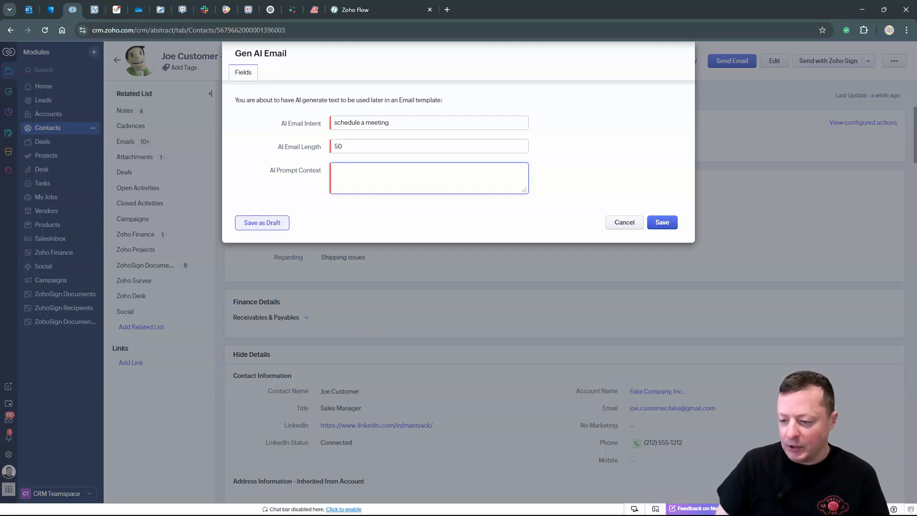
Copy the full meeting summary text from Word and return to the CRM form
key(alt+Tab)
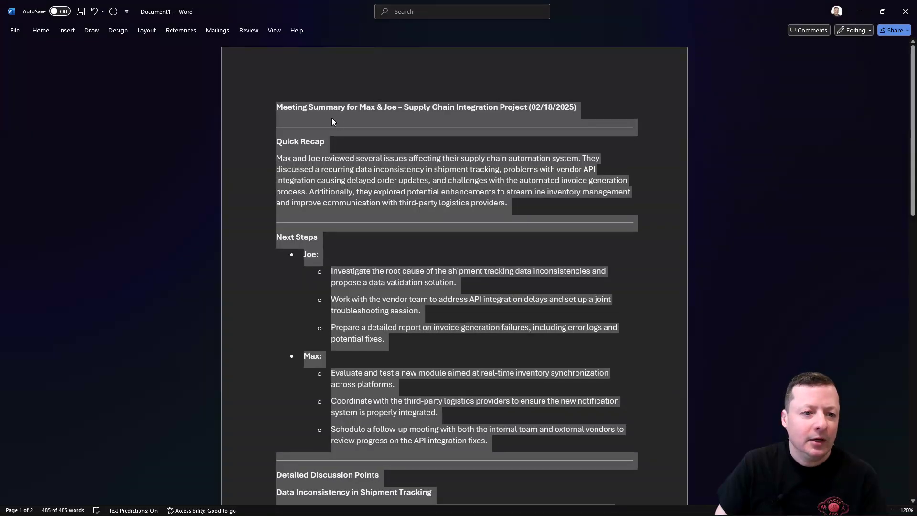
right_click(331, 116)
click(356, 170)
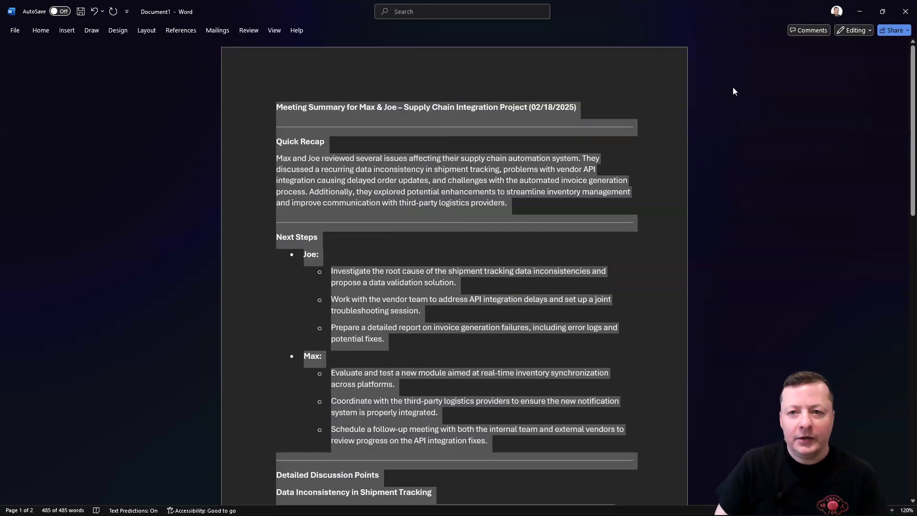
key(alt+Tab)
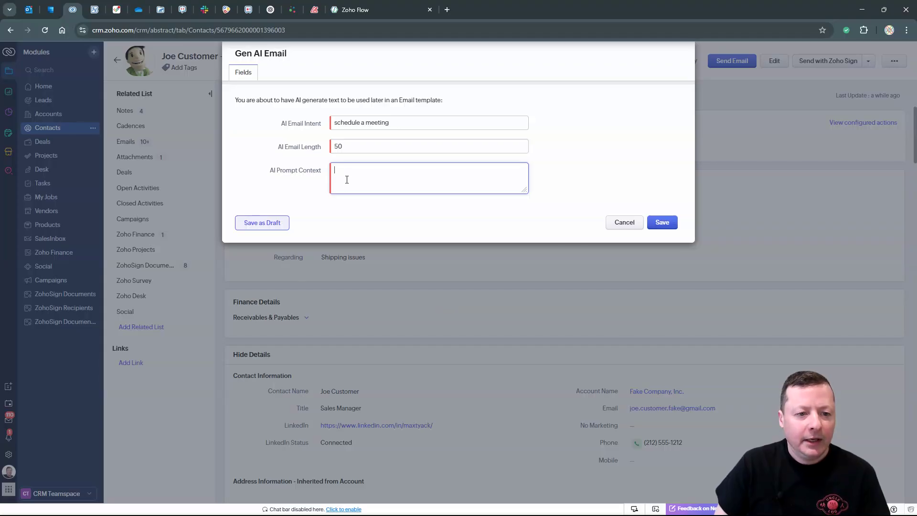
Paste the supply chain meeting summary into AI Prompt Context and save the Gen AI Email request
key(ctrl+v)
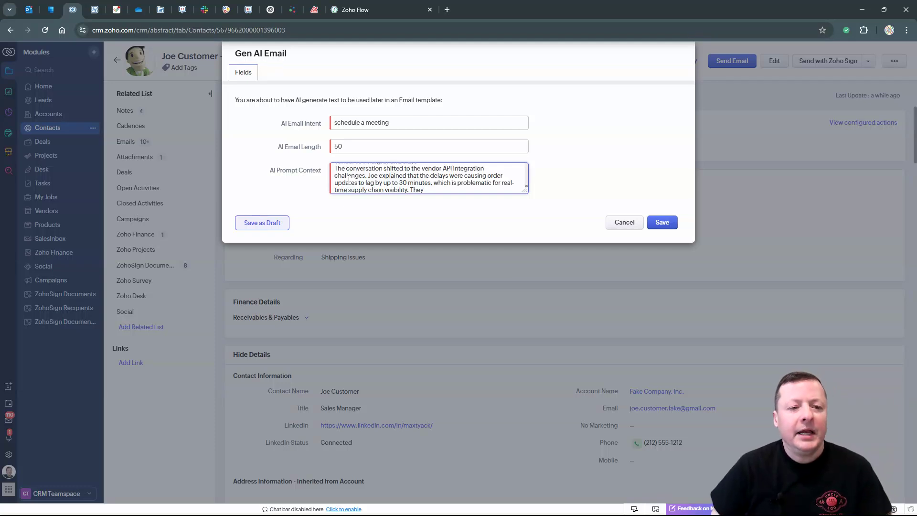
click(439, 223)
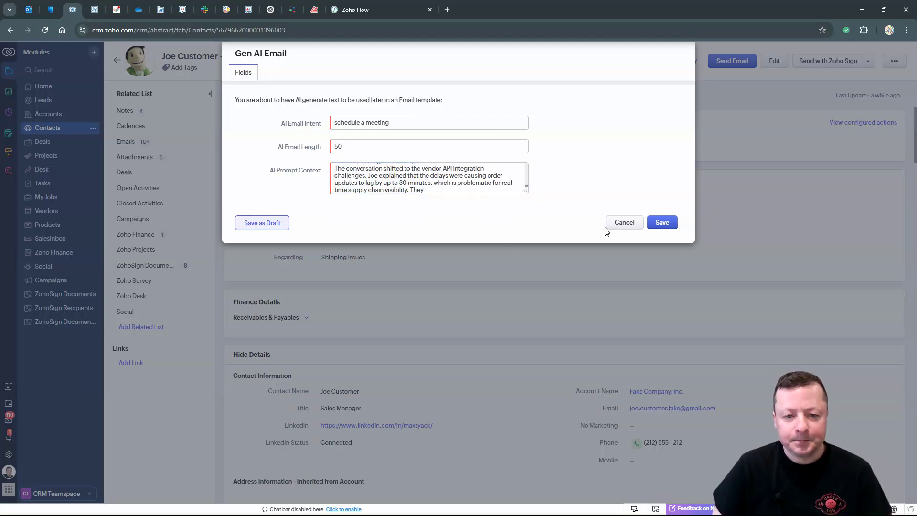
scroll(453, 191, up, 10)
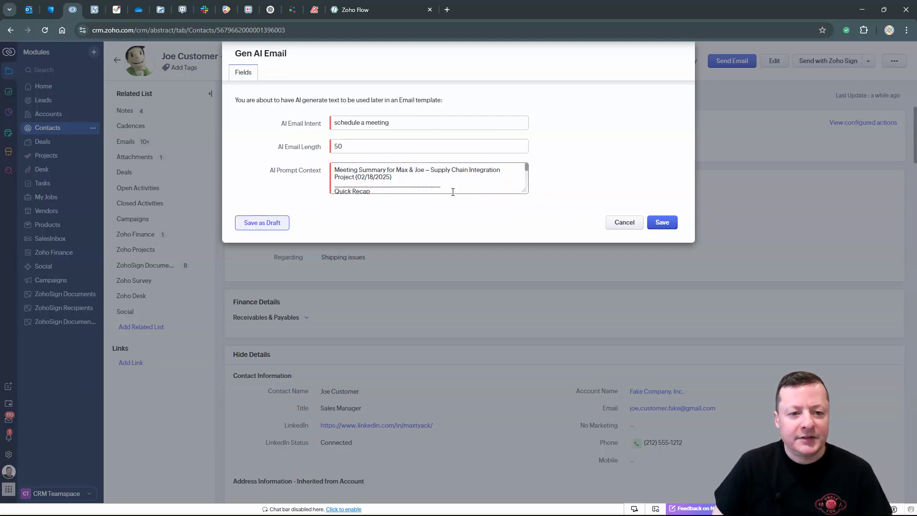
scroll(453, 190, down, 10)
scroll(453, 190, up, 5)
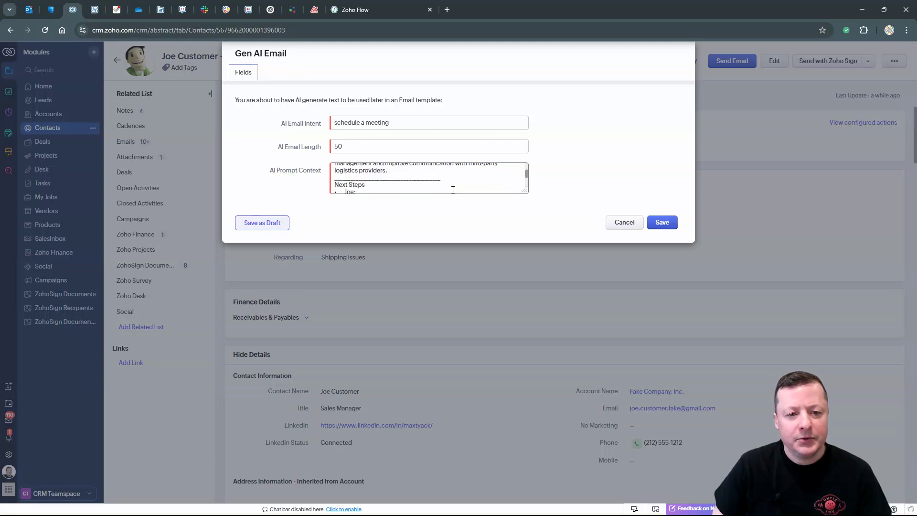
scroll(453, 190, down, 5)
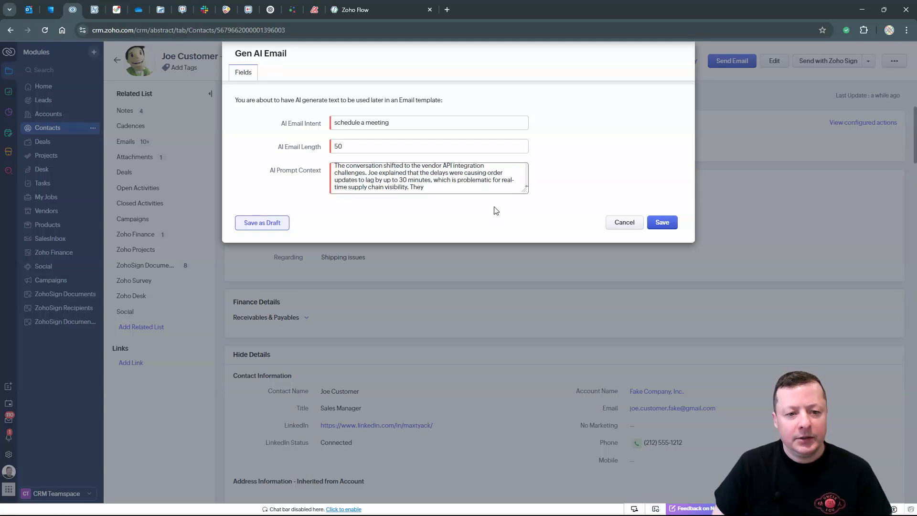
scroll(476, 184, up, 3)
click(661, 224)
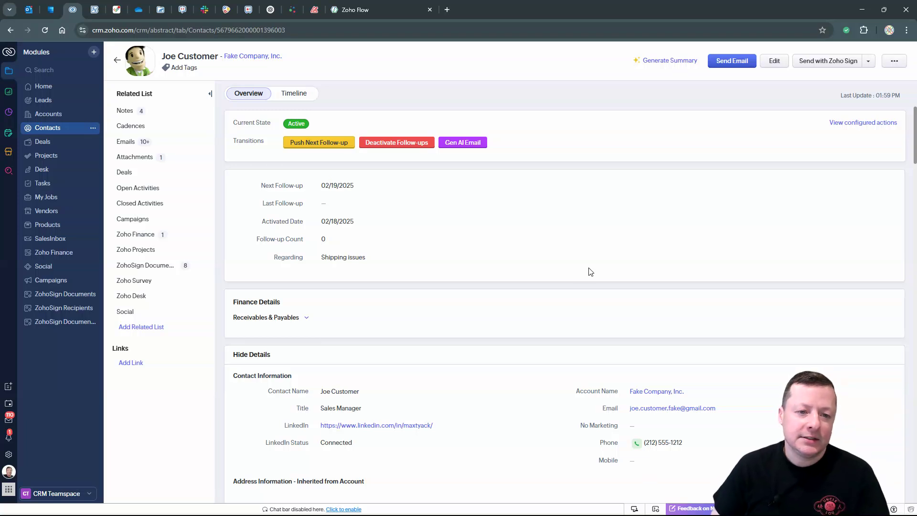
Scroll Joe Customer's record to the saved AI Email Input fields and the empty AI Email Output
scroll(247, 328, down, 8)
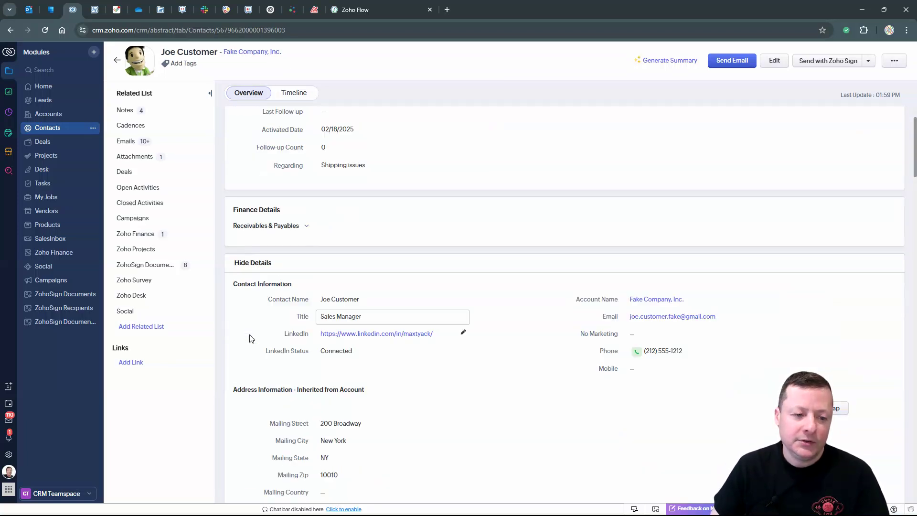
scroll(264, 321, down, 4)
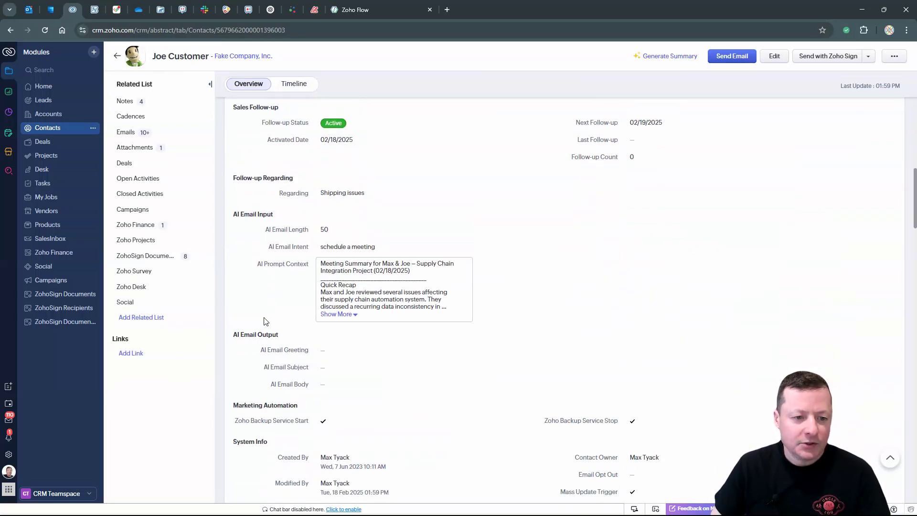
scroll(258, 286, down, 2)
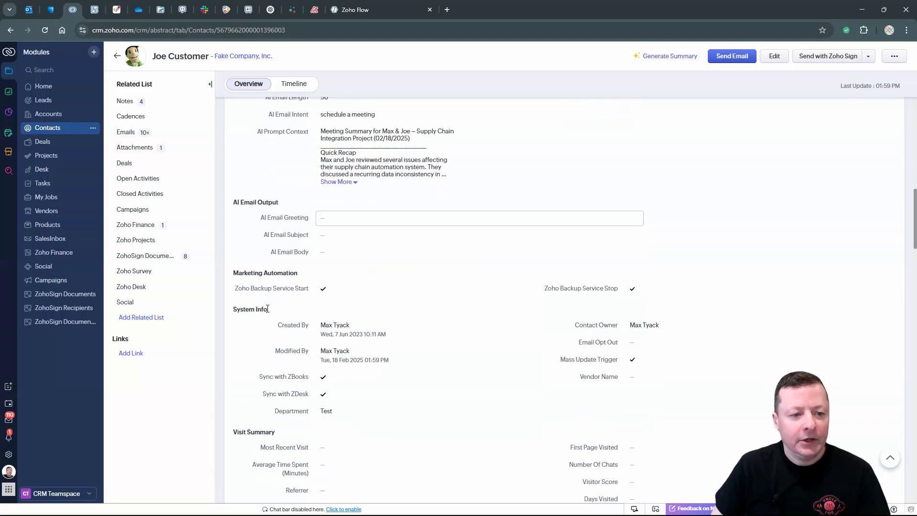
scroll(245, 165, up, 1)
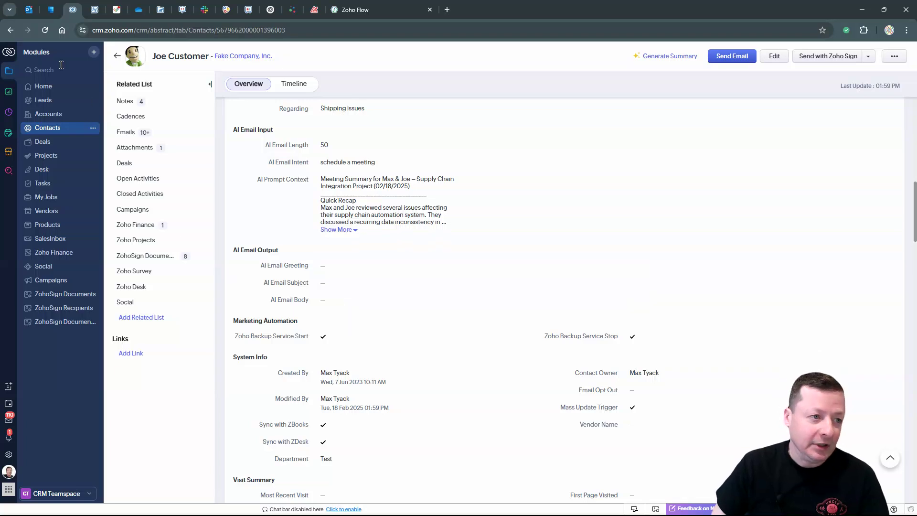
Reload the record and view the generated output with subject 'Following up on our recent chat'
click(45, 30)
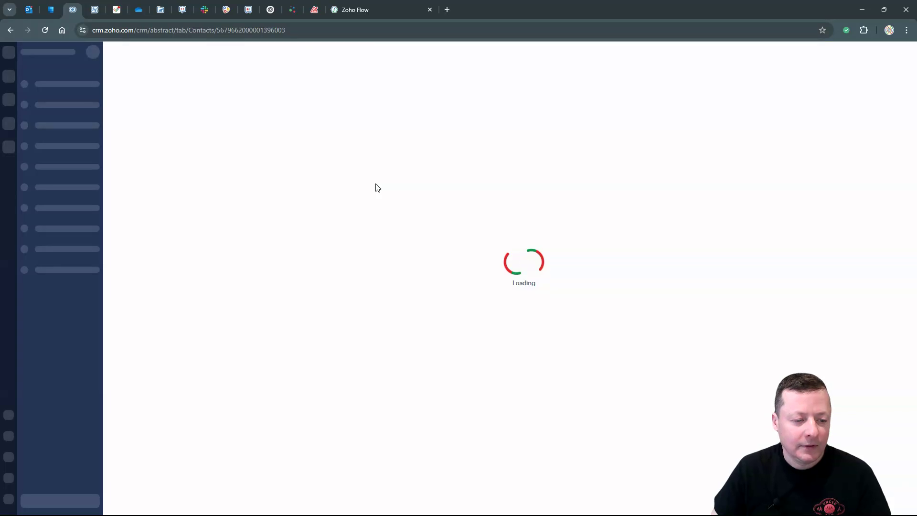
scroll(366, 257, down, 7)
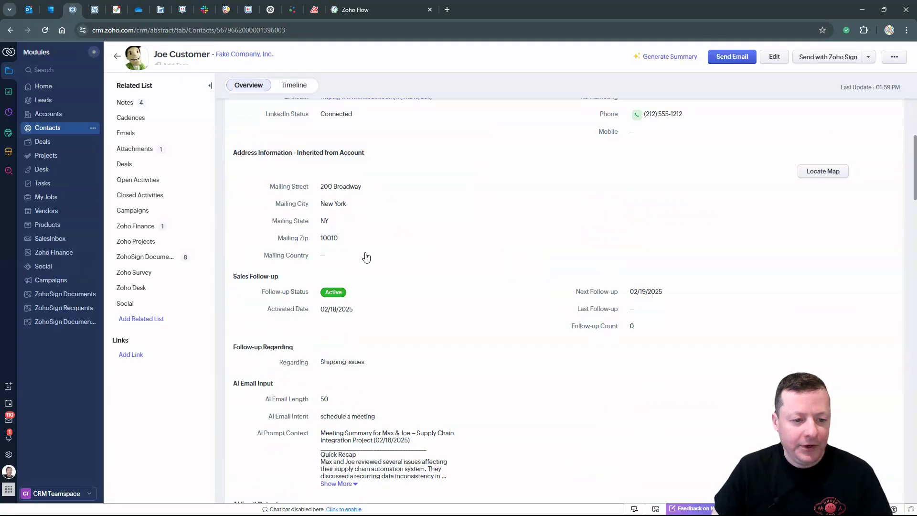
scroll(366, 257, down, 6)
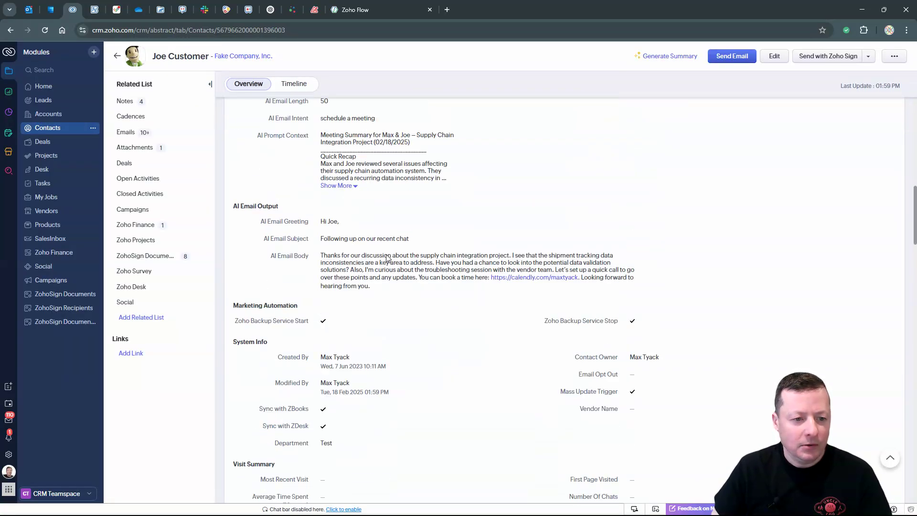
scroll(388, 258, up, 1)
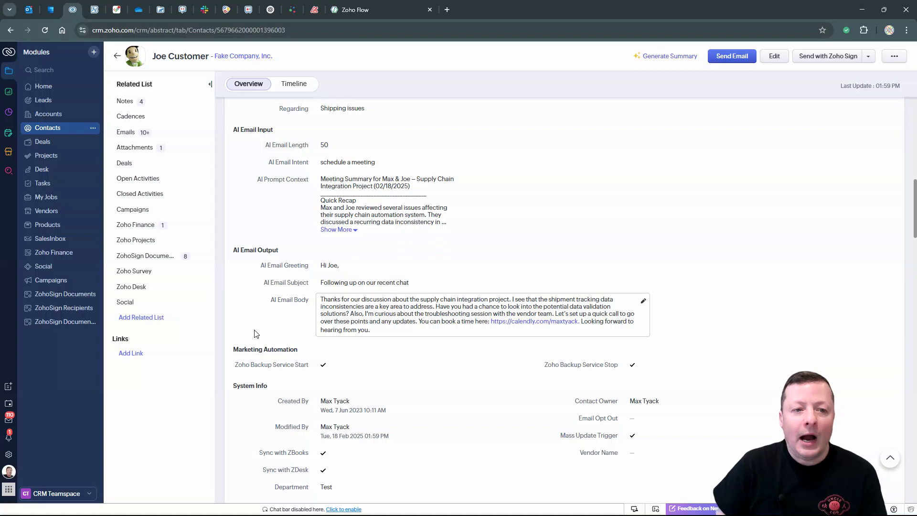
Reopen Gen AI Email and save it again with the unchanged intent, length and context
scroll(526, 198, up, 10)
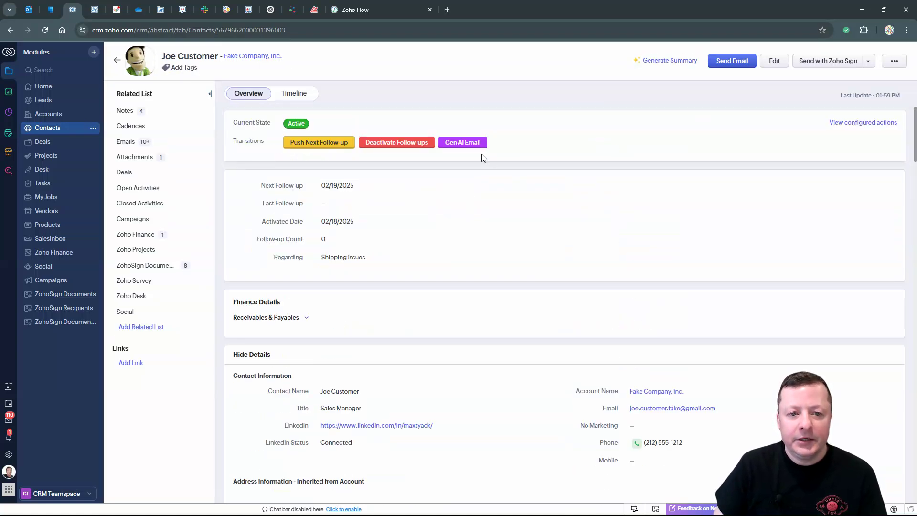
click(471, 143)
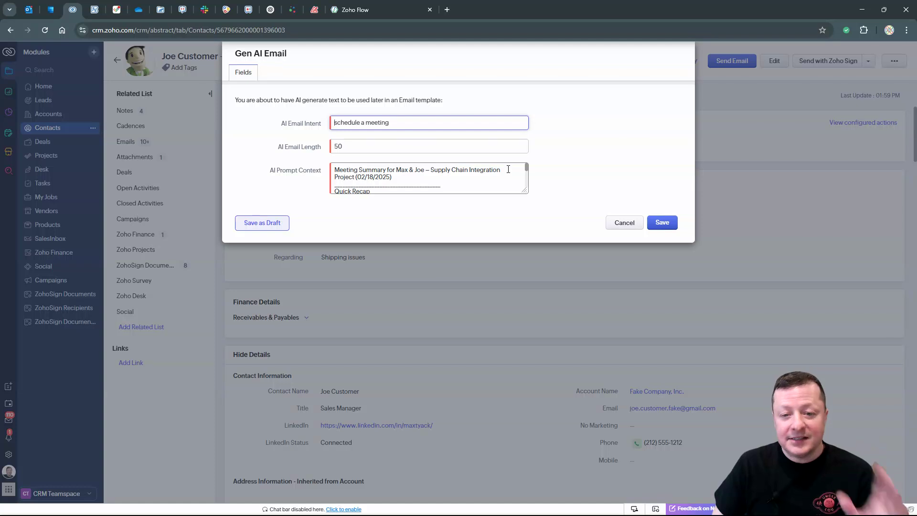
click(662, 224)
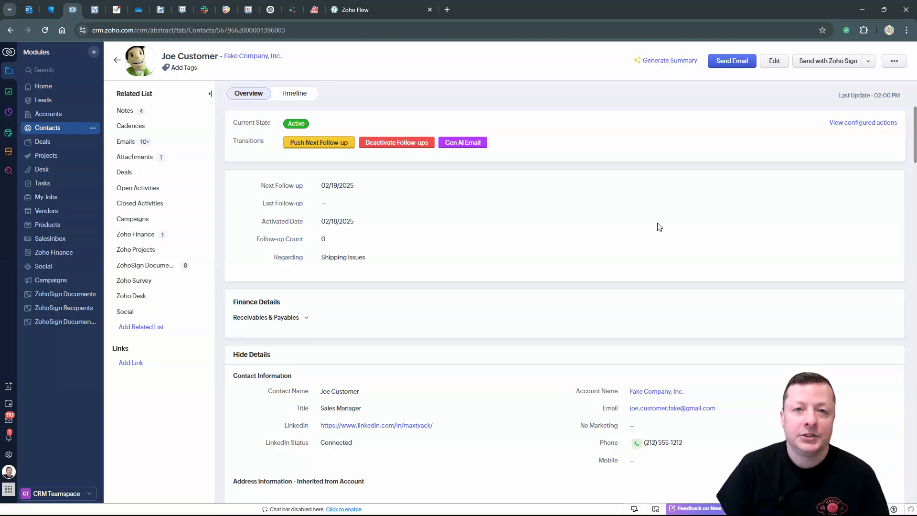
Reload the record and view the regenerated output with subject 'Following up on our meeting'
click(45, 31)
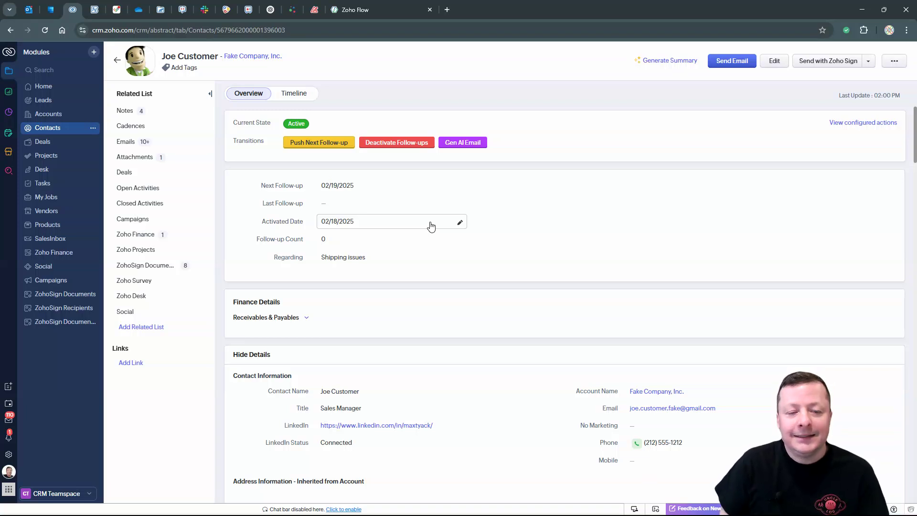
scroll(447, 231, down, 10)
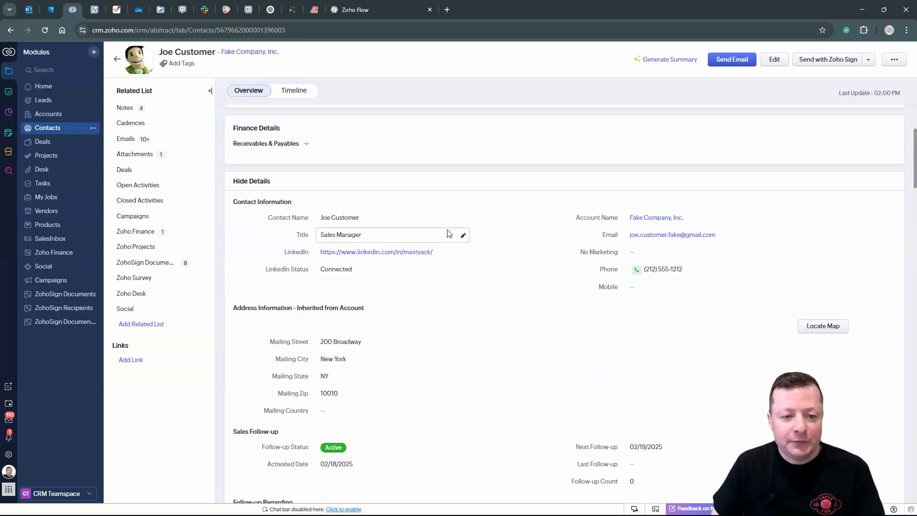
scroll(450, 234, down, 3)
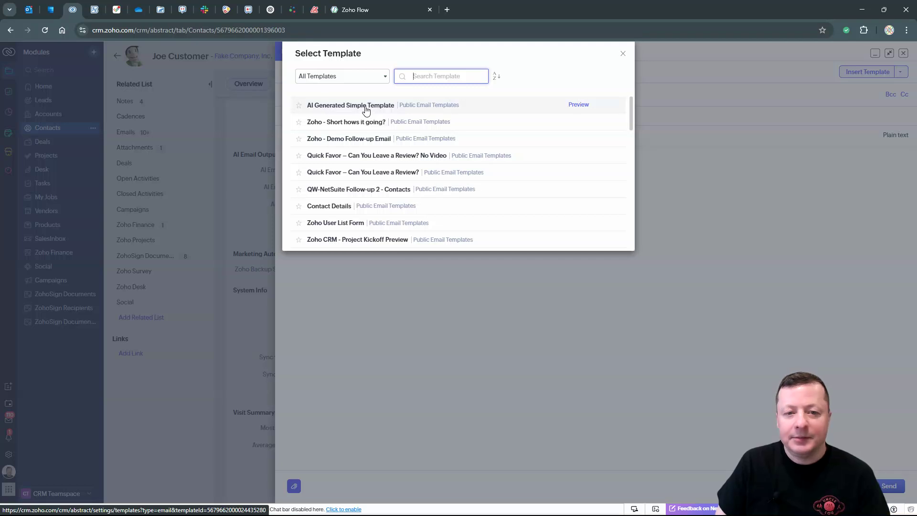
Fill the email from AI Generated Simple Template and remove the extra comma after 'Hi Joe'
click(366, 107)
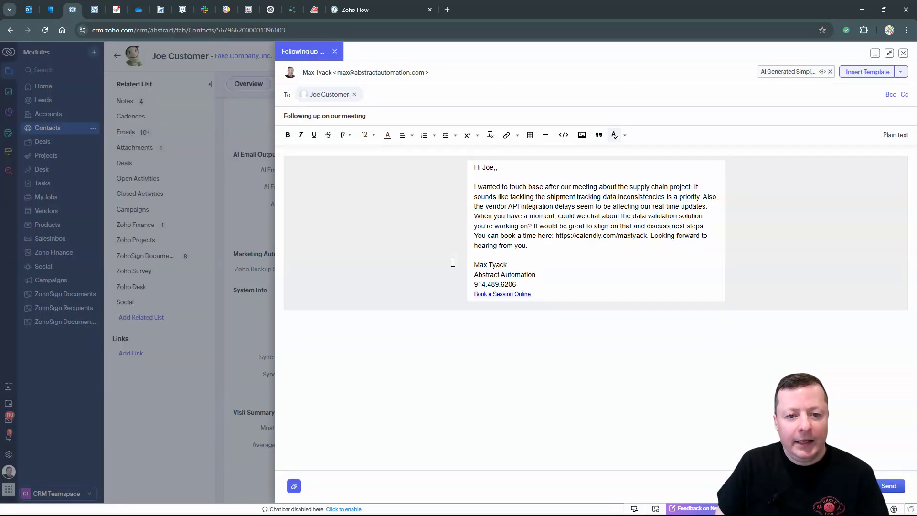
click(385, 115)
triple_click(291, 116)
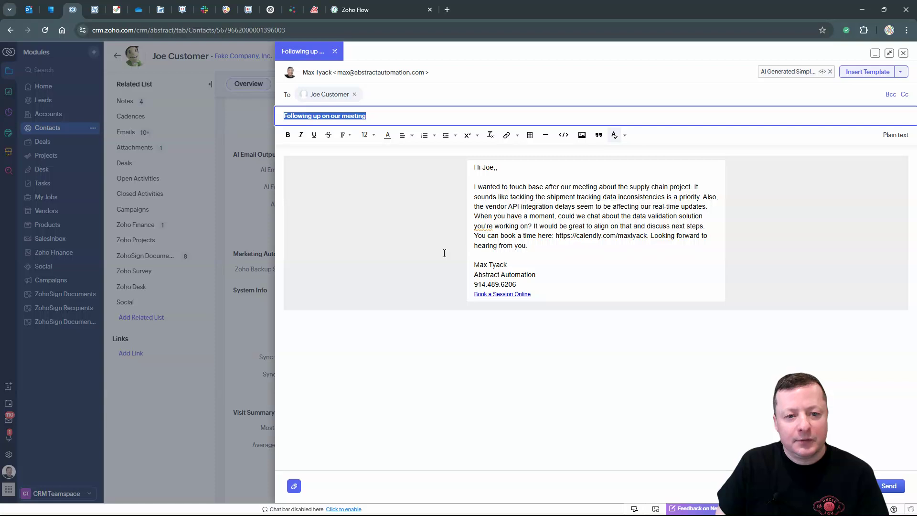
click(531, 201)
click(499, 162)
key(BackSpace)
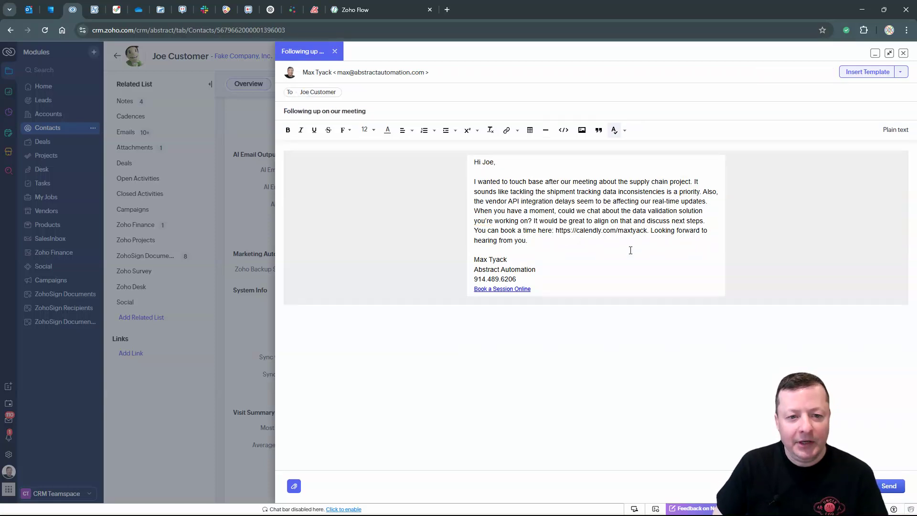
click(626, 249)
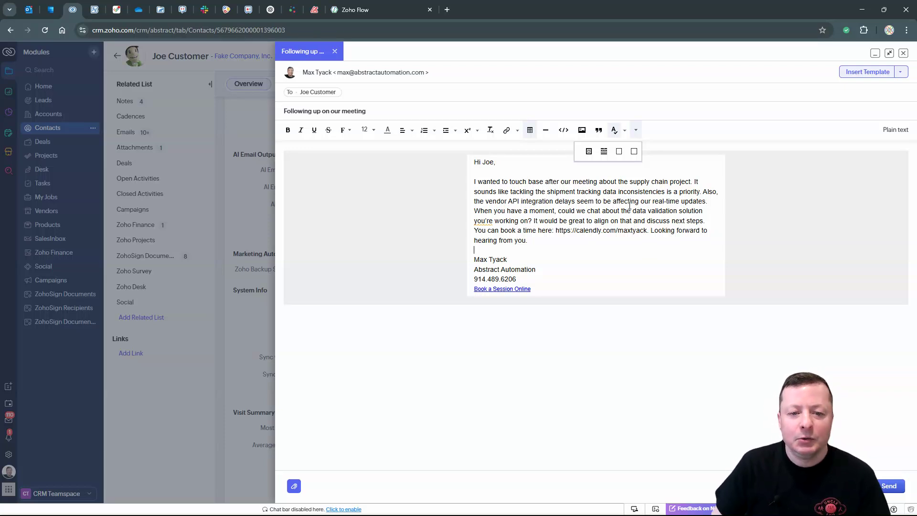
Add paragraph breaks before 'It would be great' and 'Also, the vendor' in the email body
click(535, 220)
key(BackSpace)
key(BackSpace)
text(I)
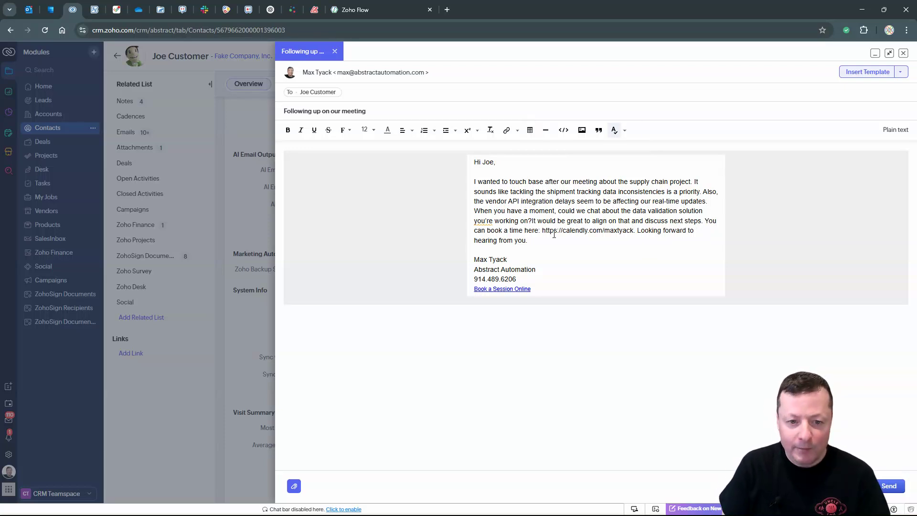
key(Return)
key(Return)
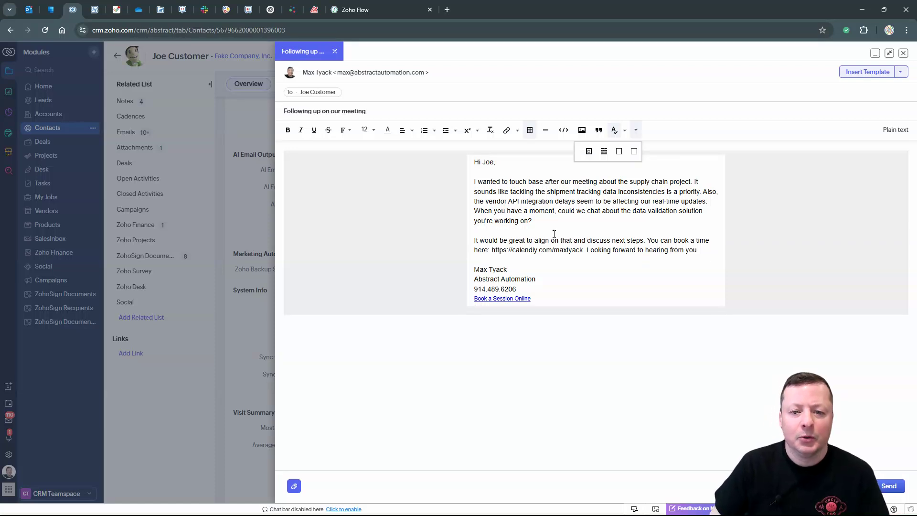
click(703, 191)
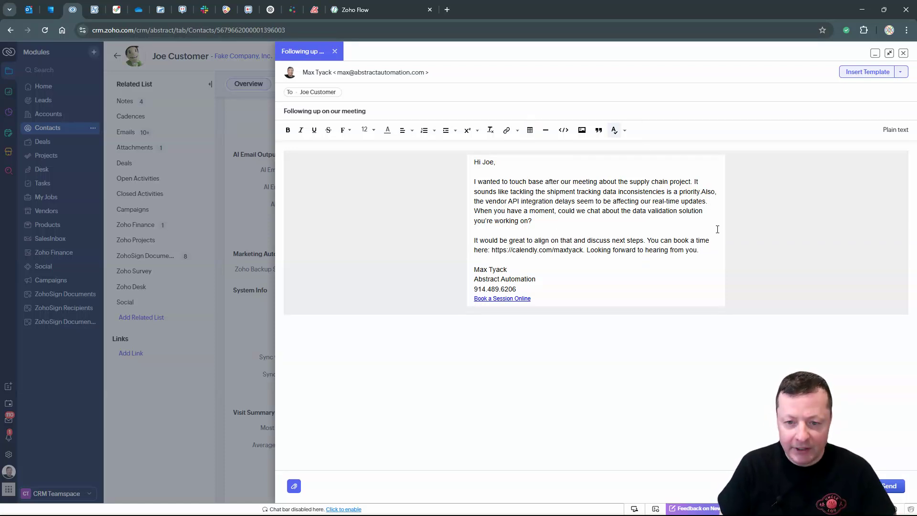
key(Return)
key(Return)
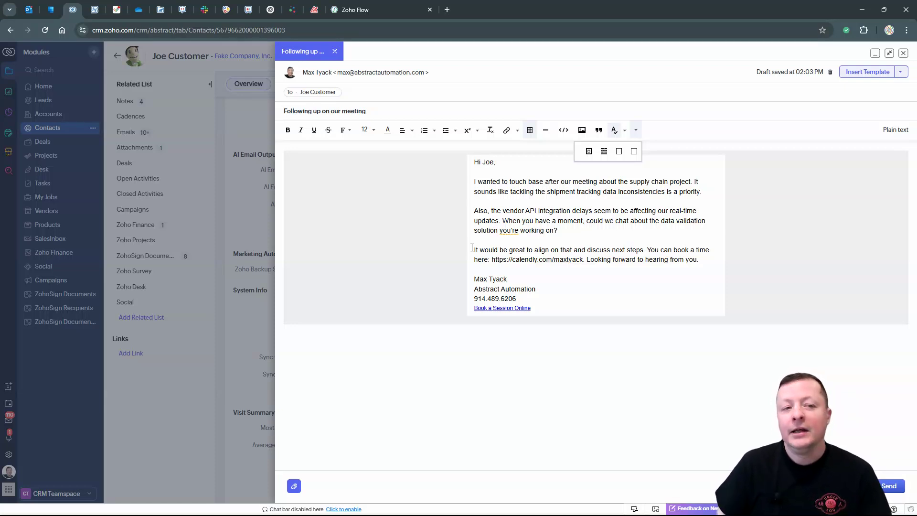
click(382, 11)
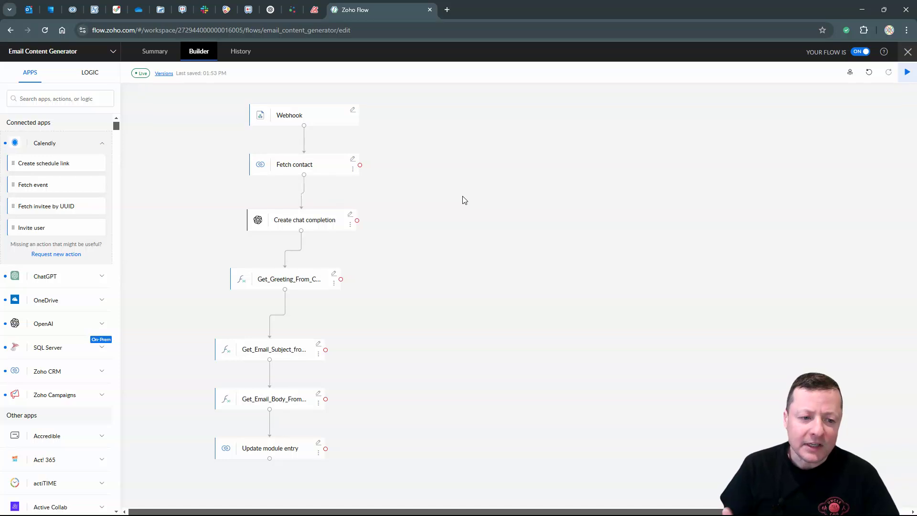
Open the OpenAI Create chat completion step settings in the Email Content Generator flow
click(351, 216)
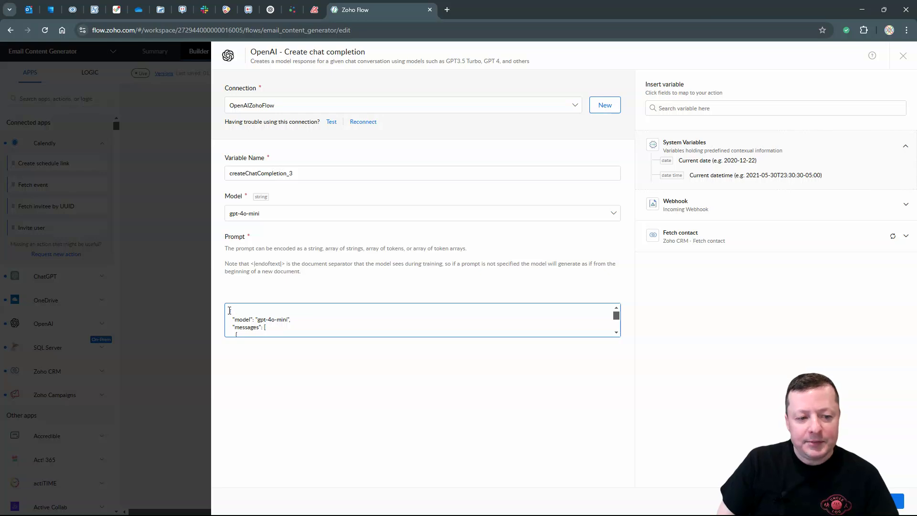
Select and copy the entire JSON prompt, then start a new Notepad++ document
drag(229, 310, 272, 346)
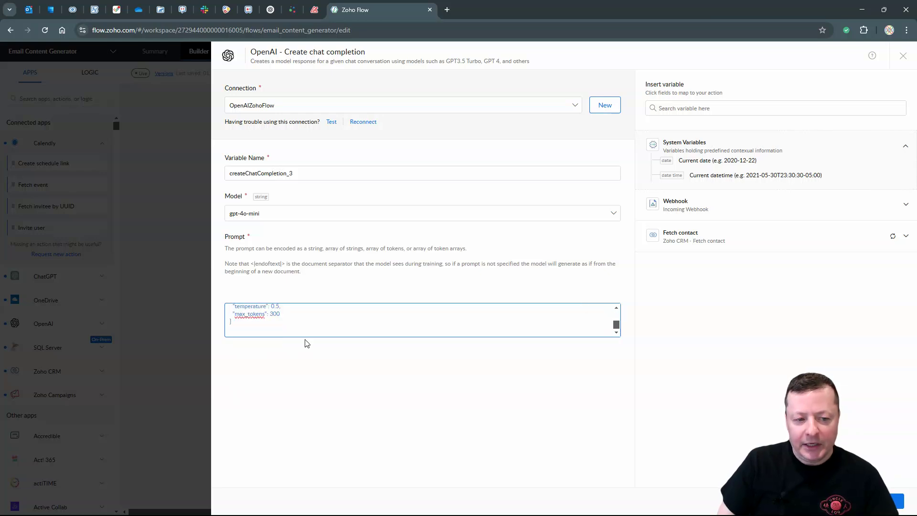
key(ctrl+a)
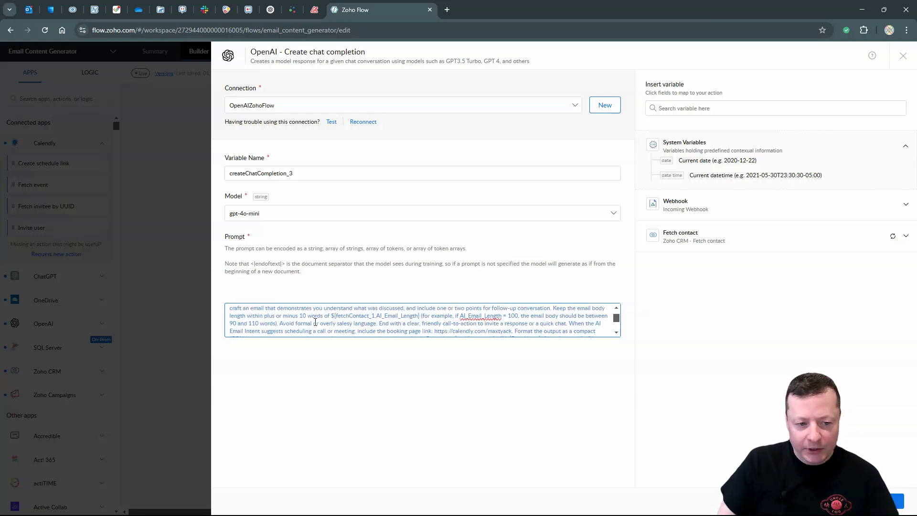
key(ctrl+v)
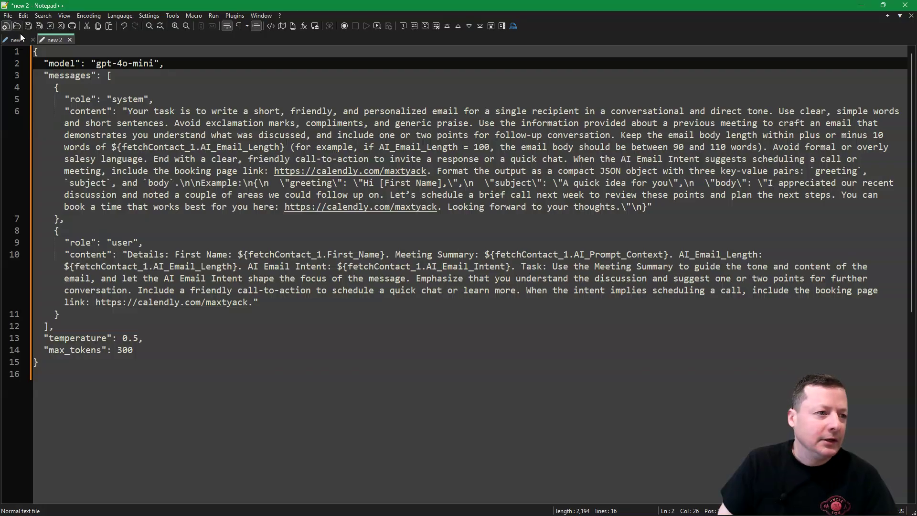
key(ctrl+n)
Paste the chat-completion JSON into the empty document, then highlight the gpt-4o-mini model and system instructions
right_click(79, 95)
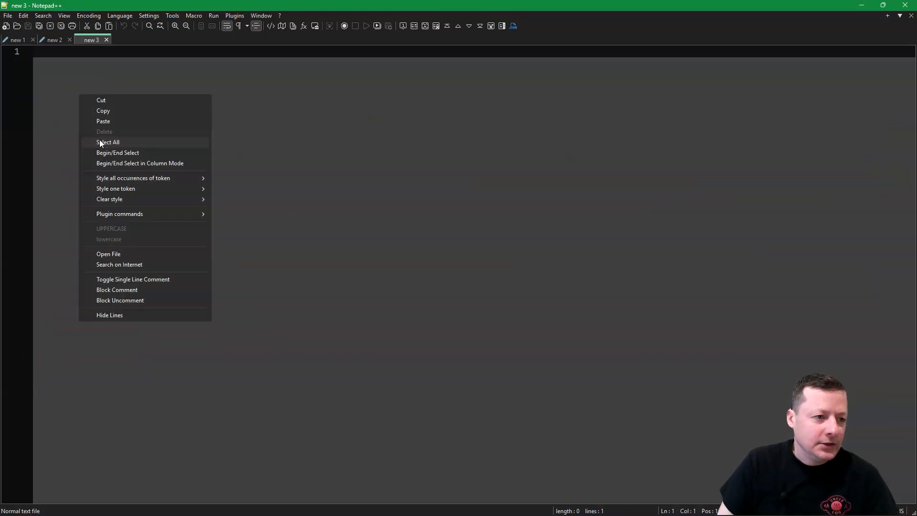
click(103, 121)
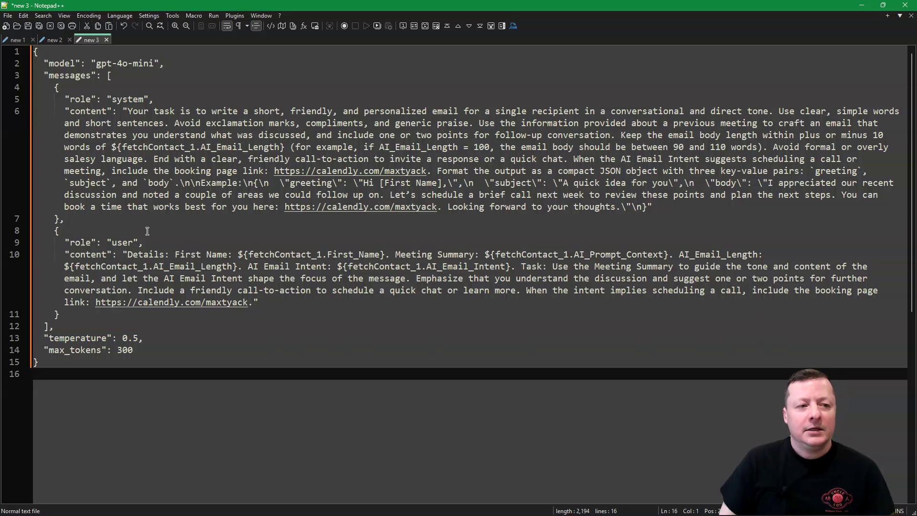
drag(154, 63, 91, 63)
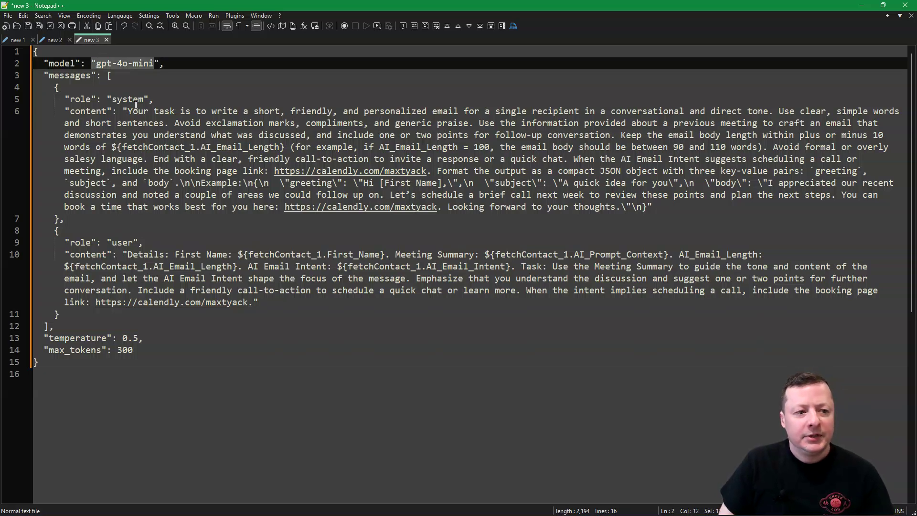
drag(129, 111, 601, 113)
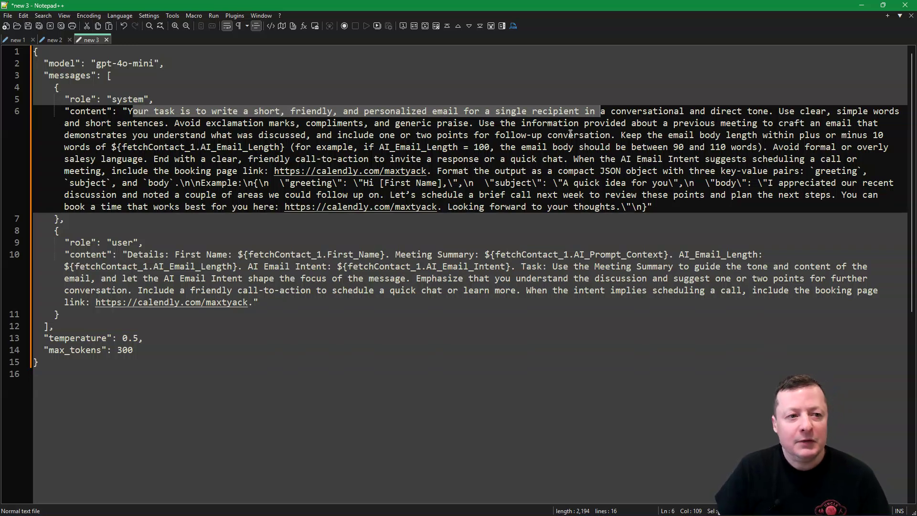
Minimize Notepad++, close the OpenAI chat completion panel, and return to the Zoho CRM email draft
click(862, 6)
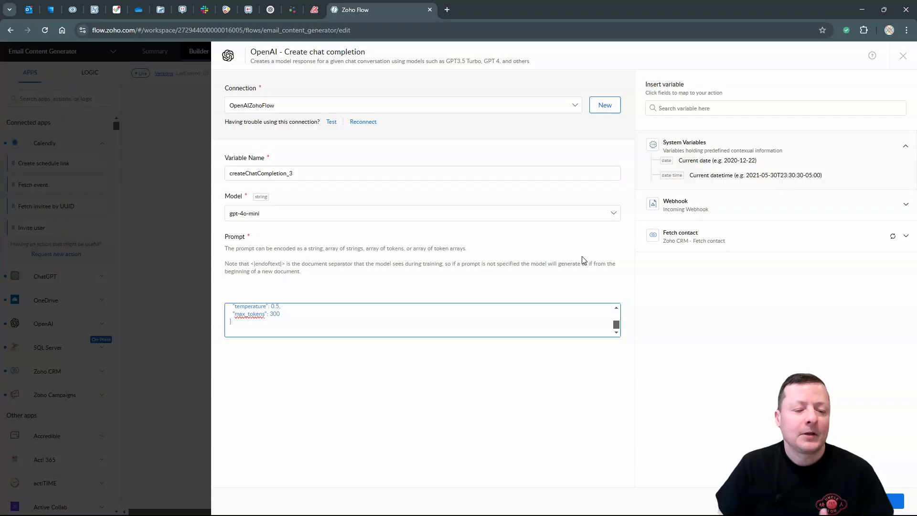
click(904, 56)
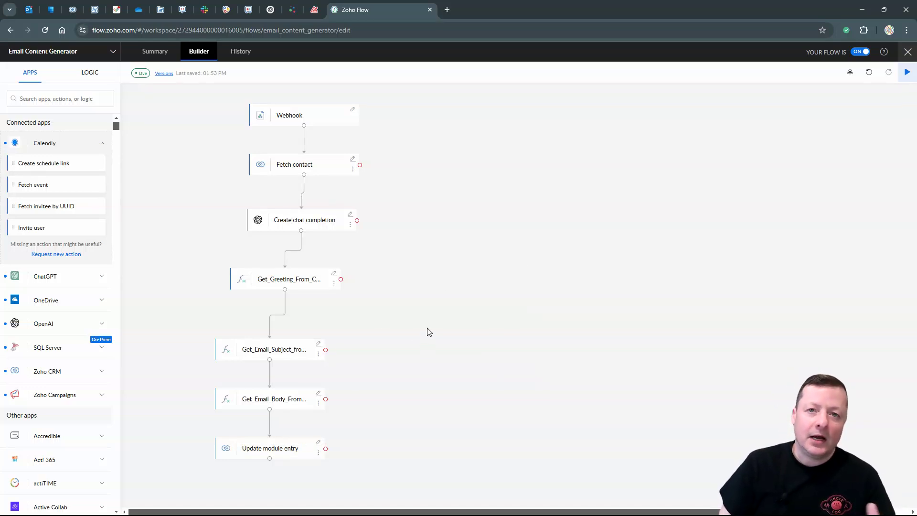
click(73, 10)
Close the email draft and highlight the contact's AI Email Input and AI Email Output sections
click(904, 53)
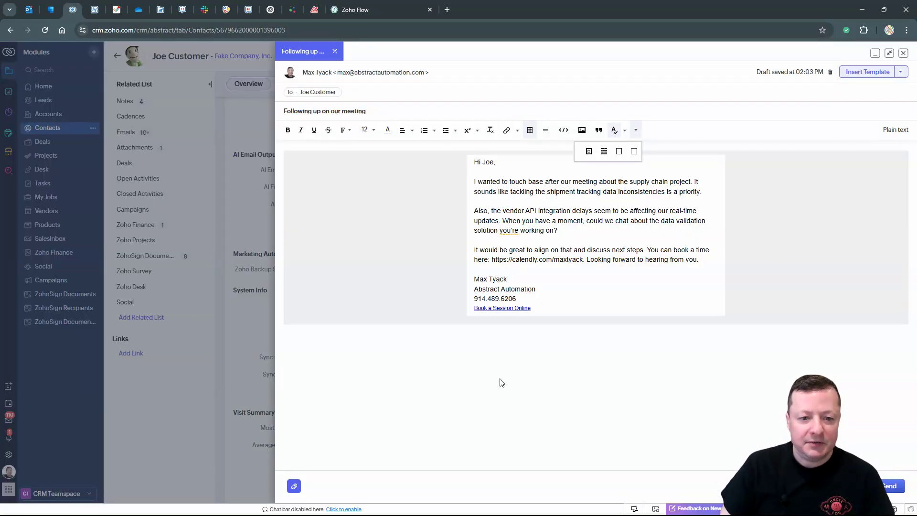
scroll(417, 240, down, 13)
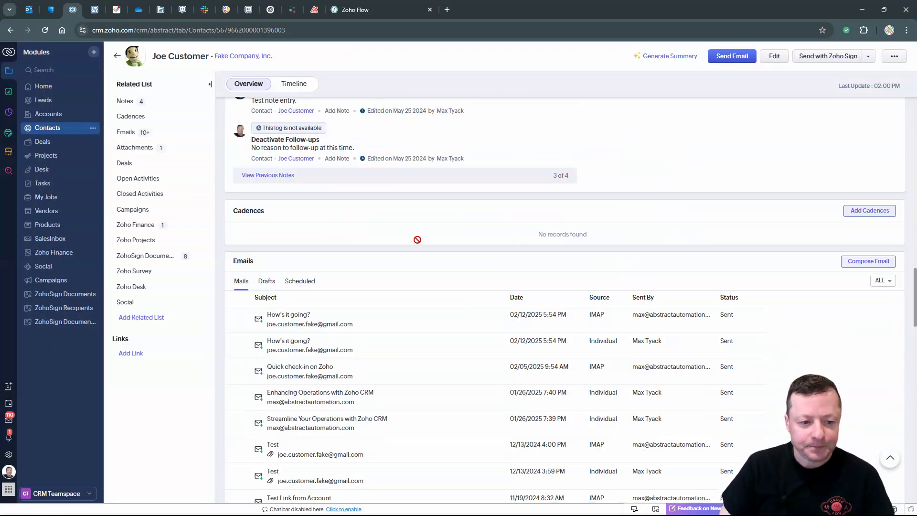
scroll(418, 240, up, 15)
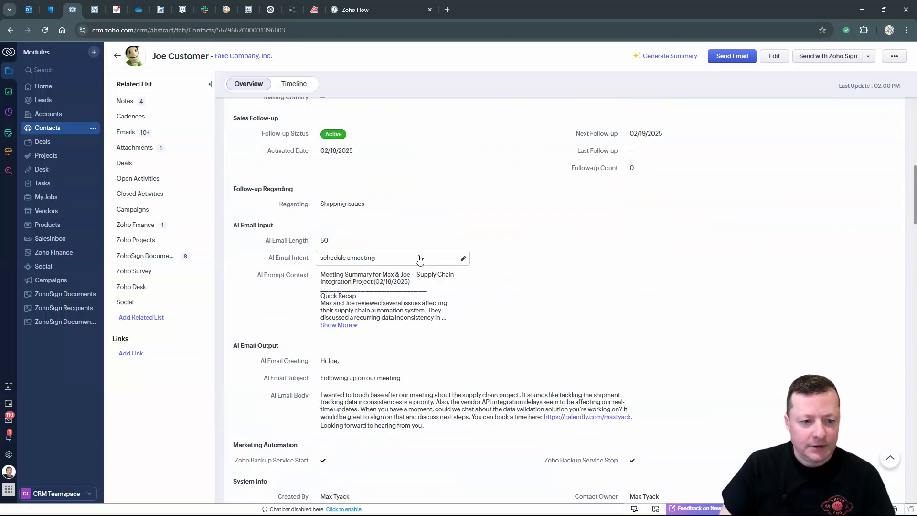
drag(233, 129, 275, 128)
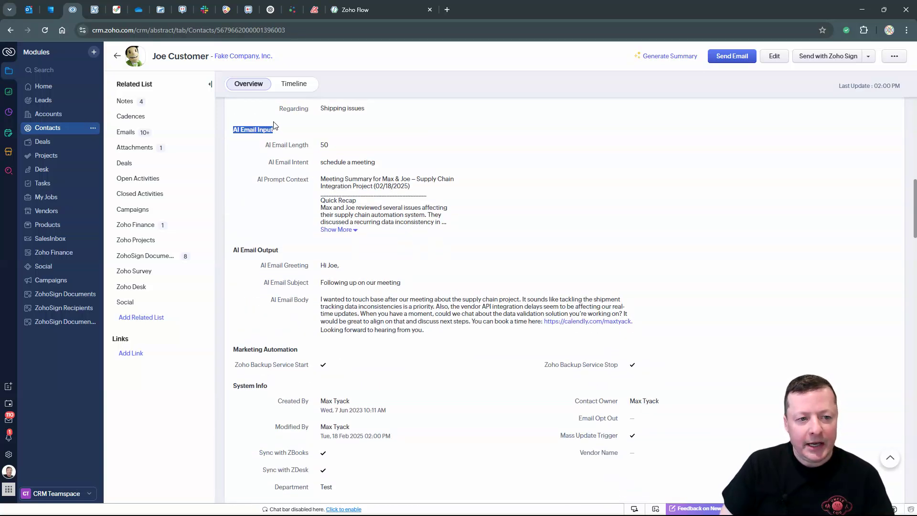
drag(280, 249, 228, 256)
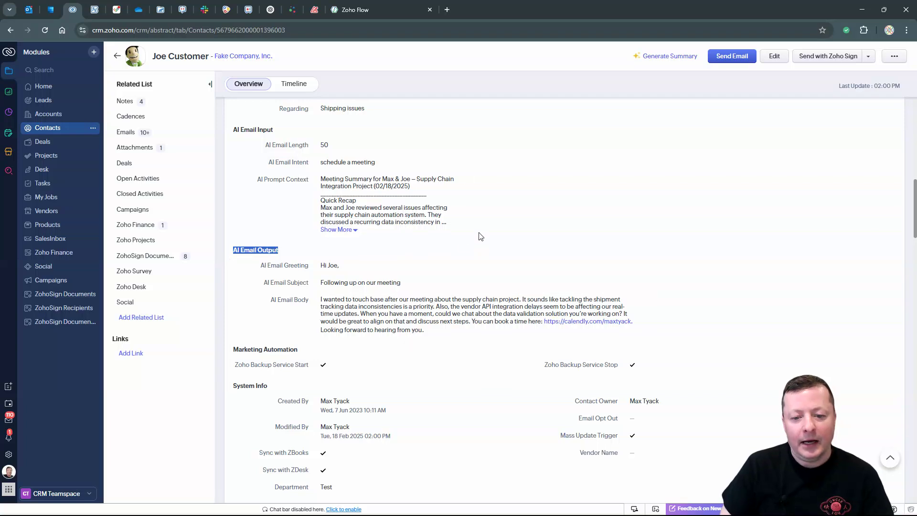